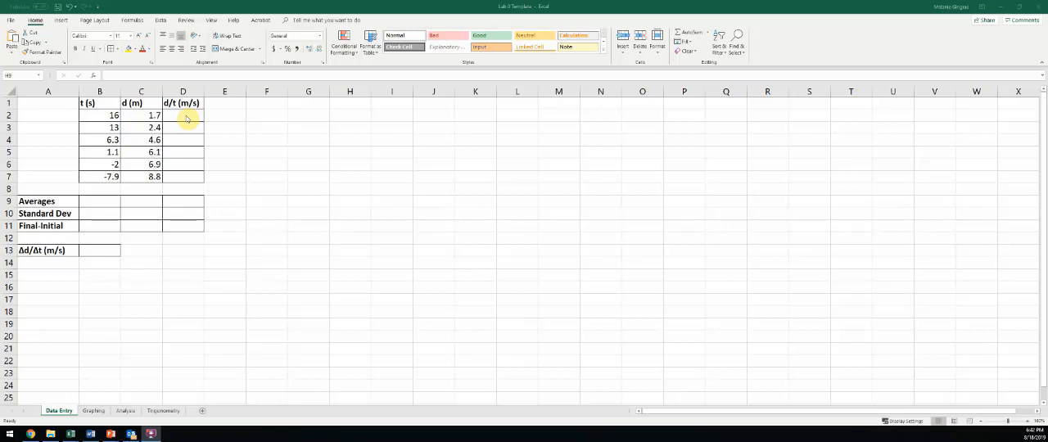
Step: Enter the formula =C2/B2 in cell D2 to compute d/t for the first data row
{"action": "left_click", "coordinate": [187, 117]}
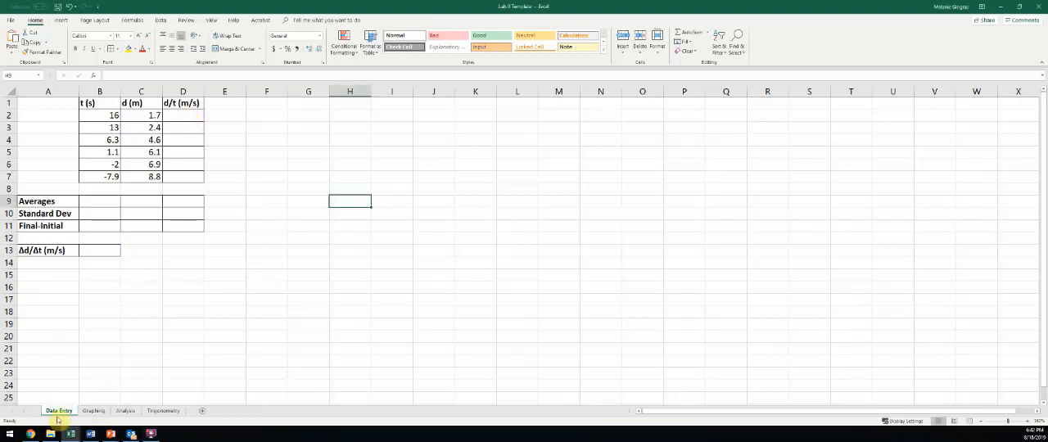
{"action": "left_click", "coordinate": [172, 115]}
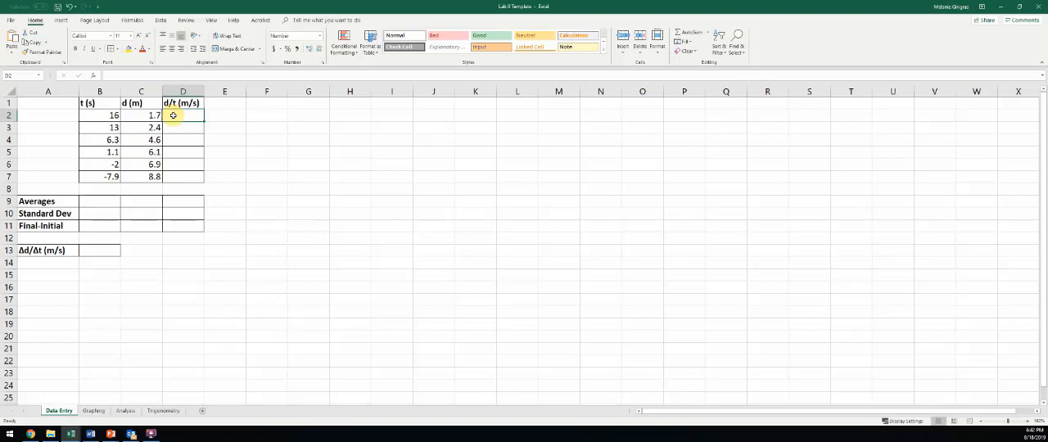
{"action": "type", "text": "="}
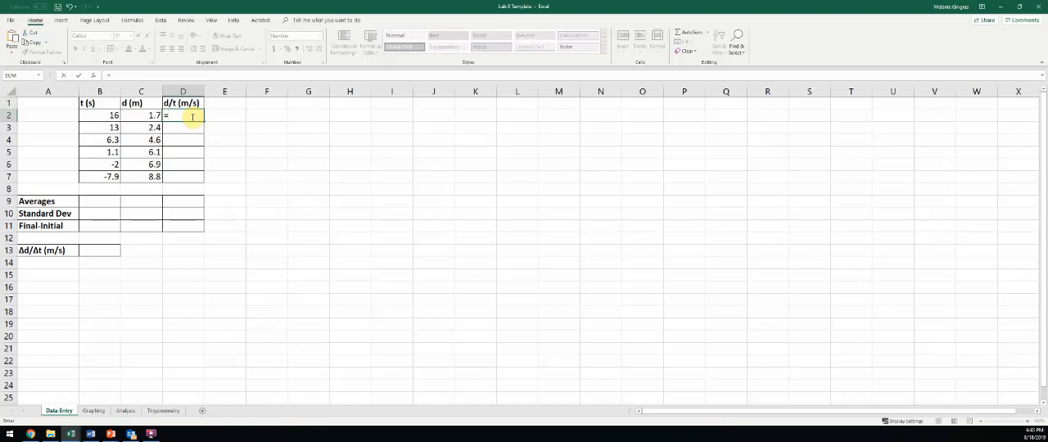
{"action": "type", "text": "c2"}
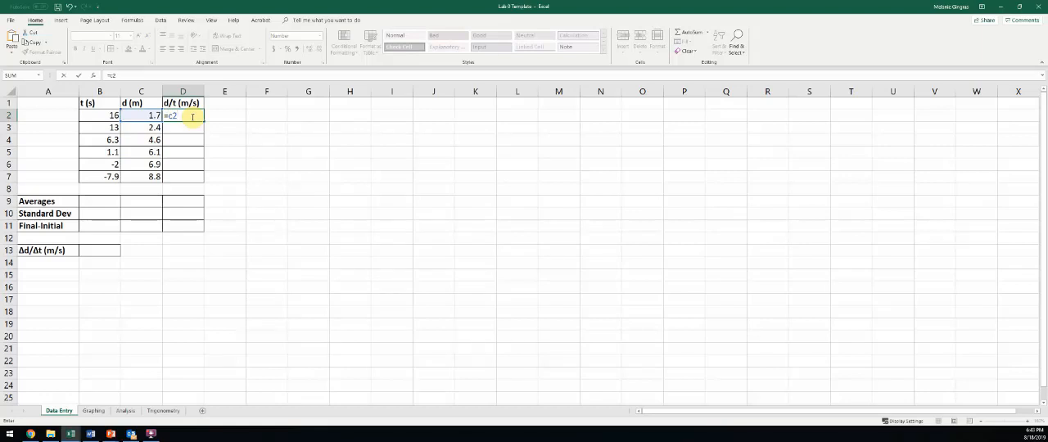
{"action": "type", "text": "/"}
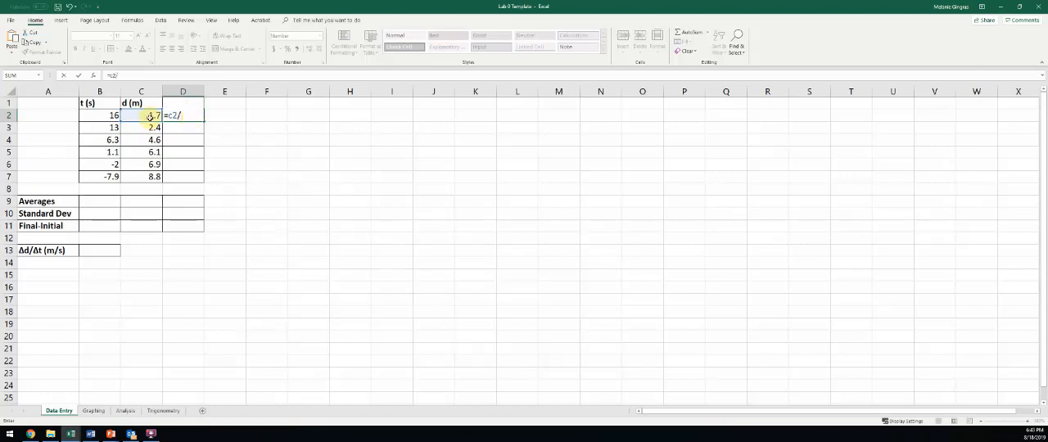
{"action": "left_click", "coordinate": [107, 116]}
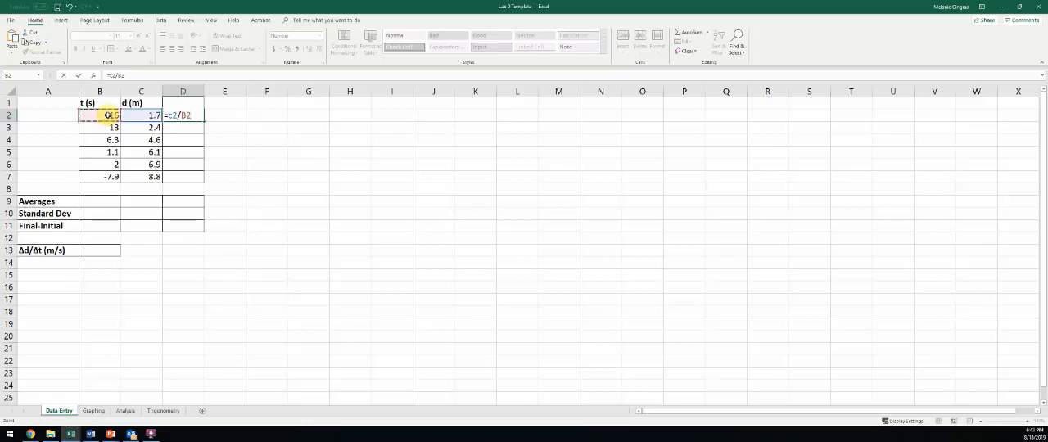
{"action": "key", "text": "Return"}
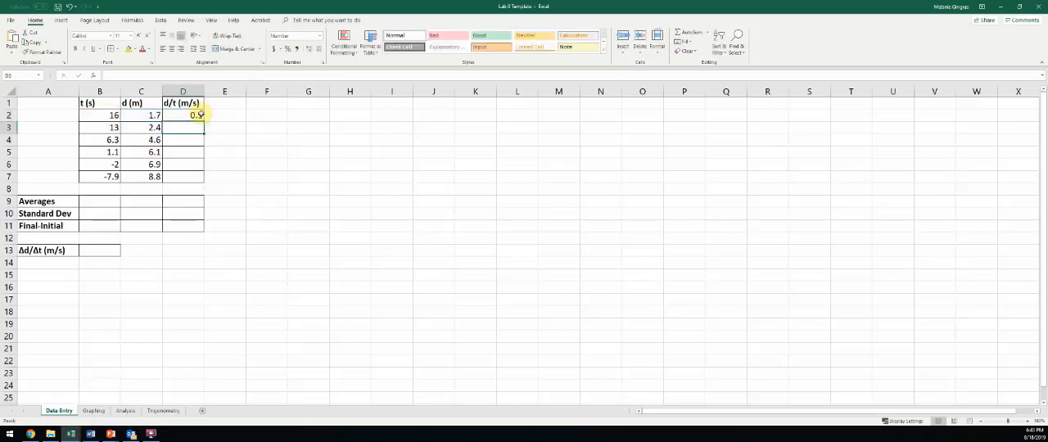
Step: Try filling the d/t formula from D2 down into D3 only, and clear D3 again
{"action": "left_click", "coordinate": [200, 115]}
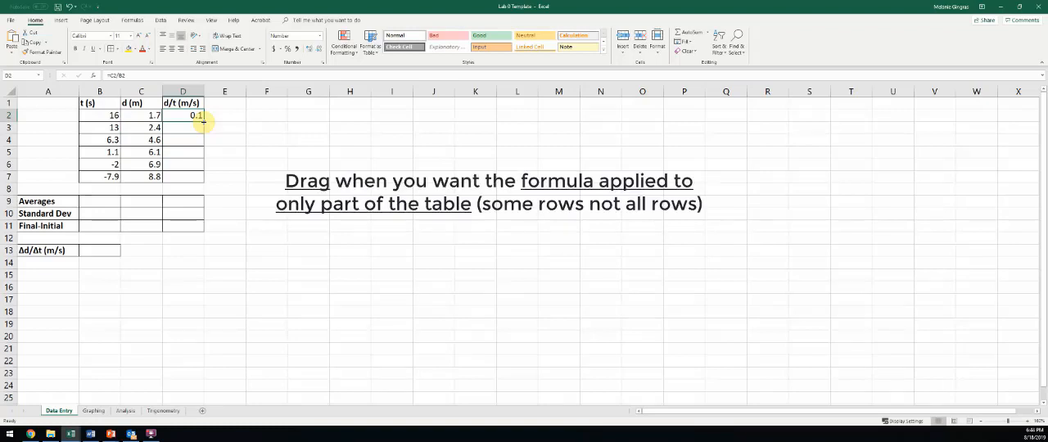
{"action": "left_click_drag", "start_coordinate": [202, 121], "coordinate": [202, 131]}
{"action": "left_click", "coordinate": [183, 128]}
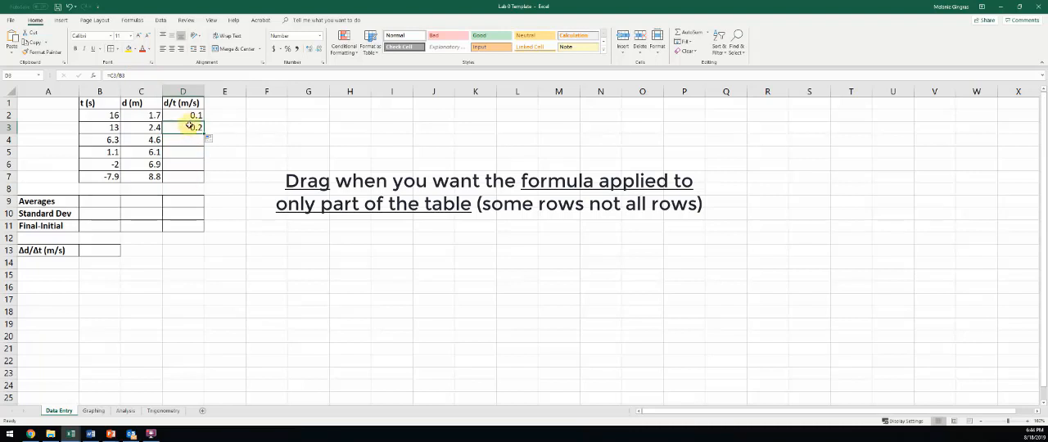
{"action": "key", "text": "Delete"}
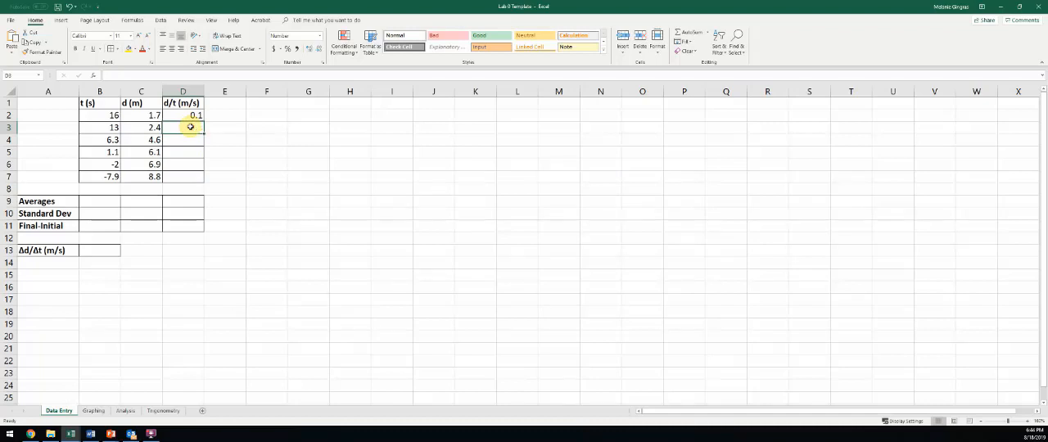
Step: Fill the d/t formula from D2 down through D7 and check the copied formulas
{"action": "left_click", "coordinate": [195, 116]}
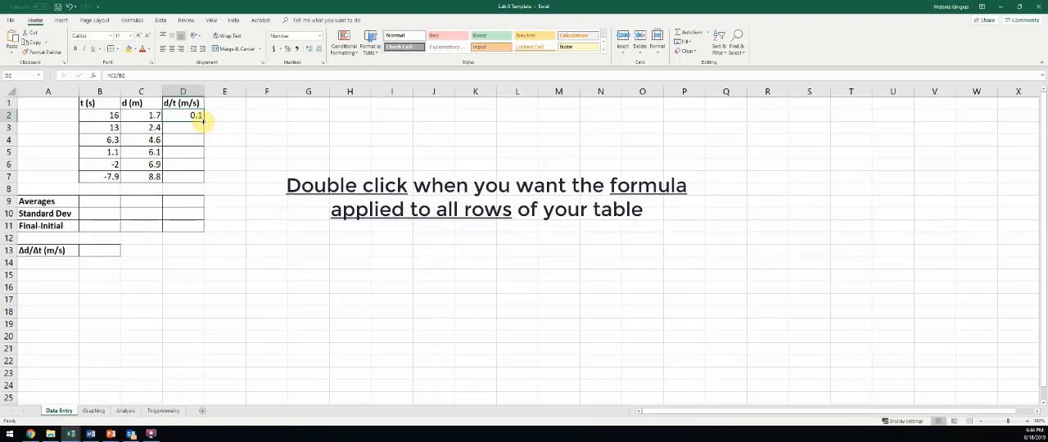
{"action": "double_click", "coordinate": [203, 121]}
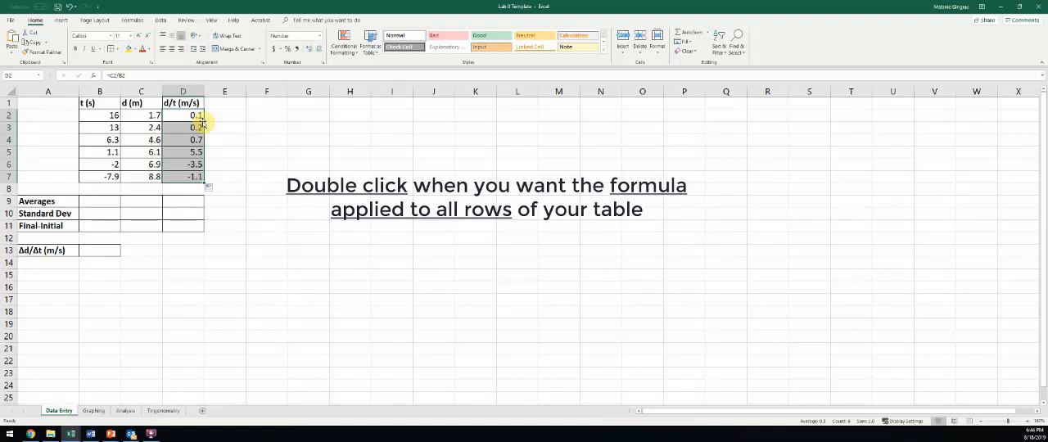
{"action": "left_click", "coordinate": [197, 127]}
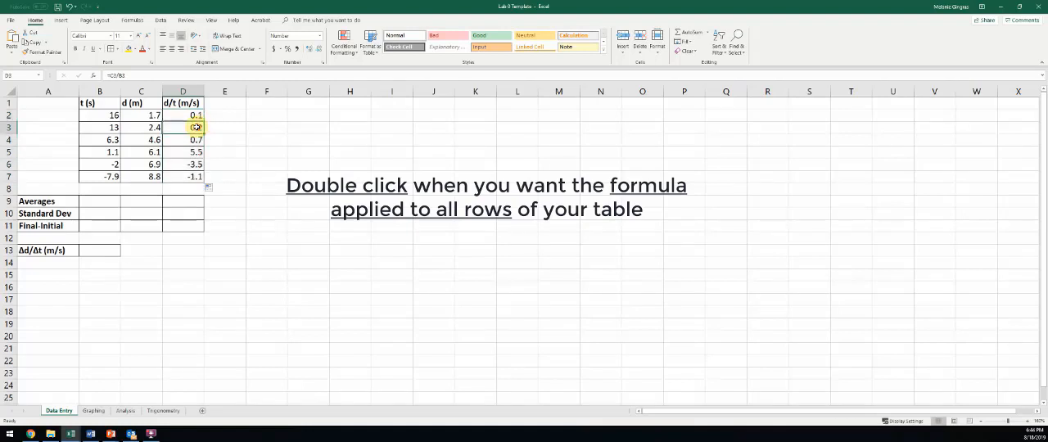
{"action": "key", "text": "Down"}
{"action": "key", "text": "Down"}
{"action": "key", "text": "Down"}
{"action": "key", "text": "Down"}
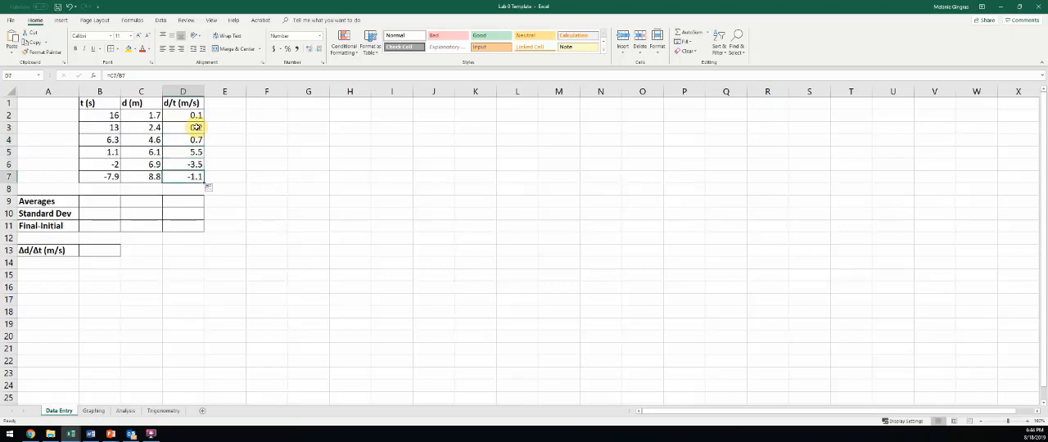
Step: Calculate the average time in cell B9 with the formula =AVERAGE(B2:B7)
{"action": "left_click", "coordinate": [98, 202]}
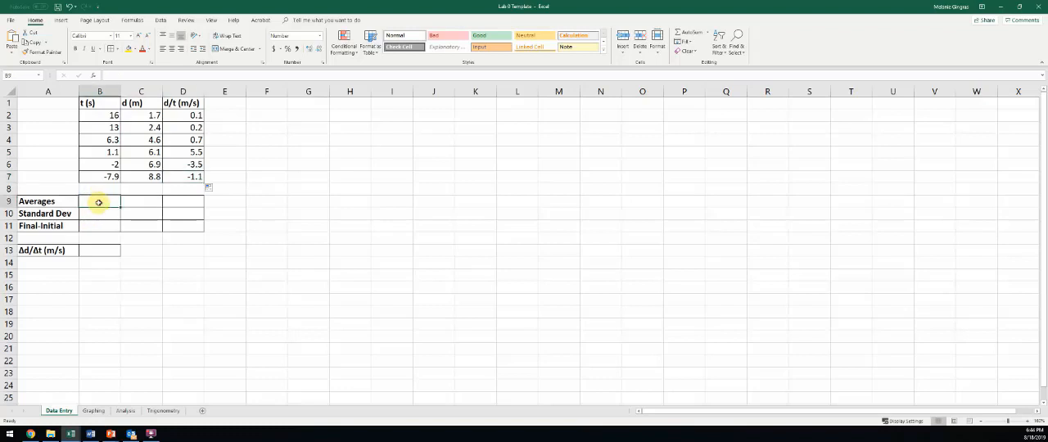
{"action": "key", "text": "Right"}
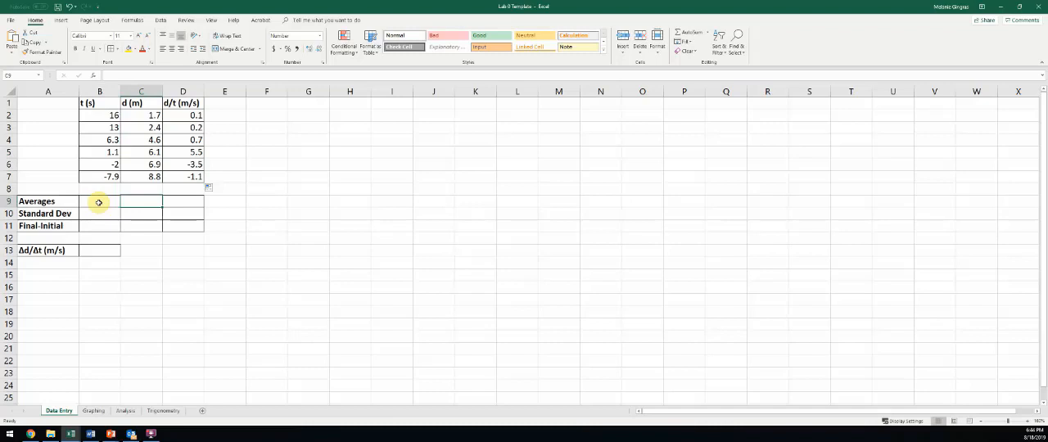
{"action": "key", "text": "Right"}
{"action": "key", "text": "Left"}
{"action": "key", "text": "Left"}
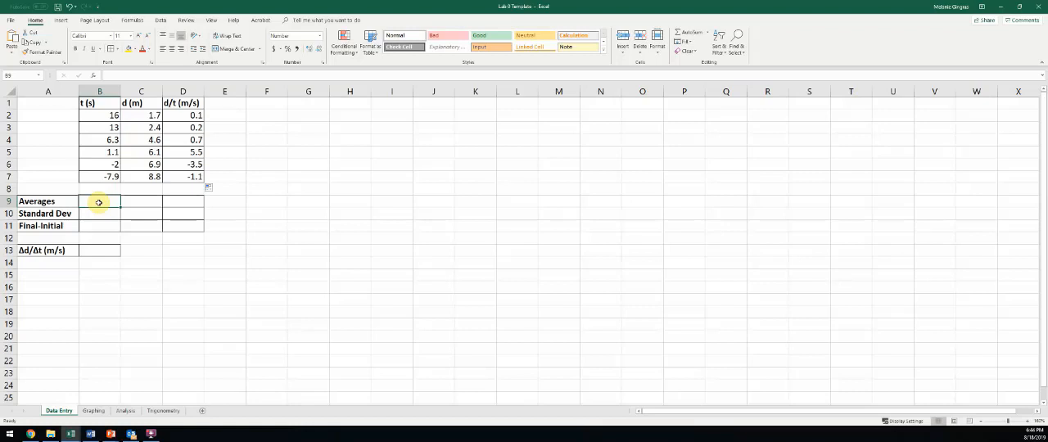
{"action": "type", "text": "="}
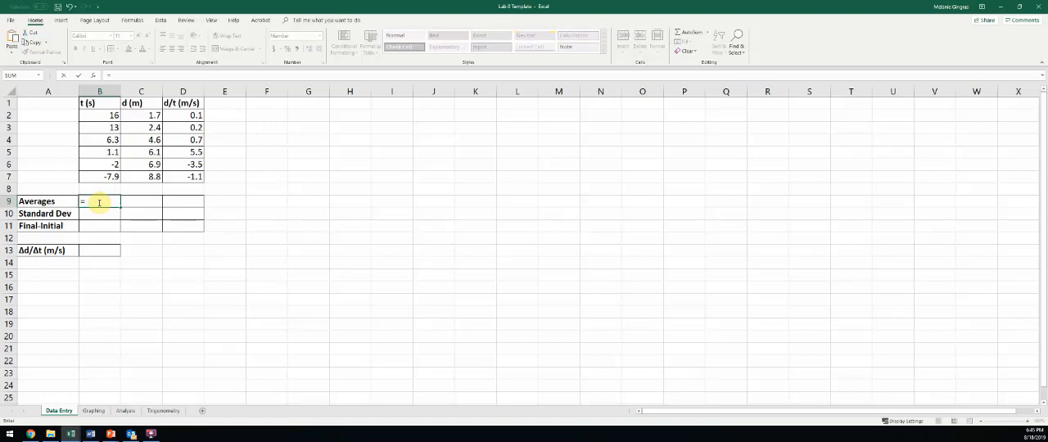
{"action": "type", "text": "aver"}
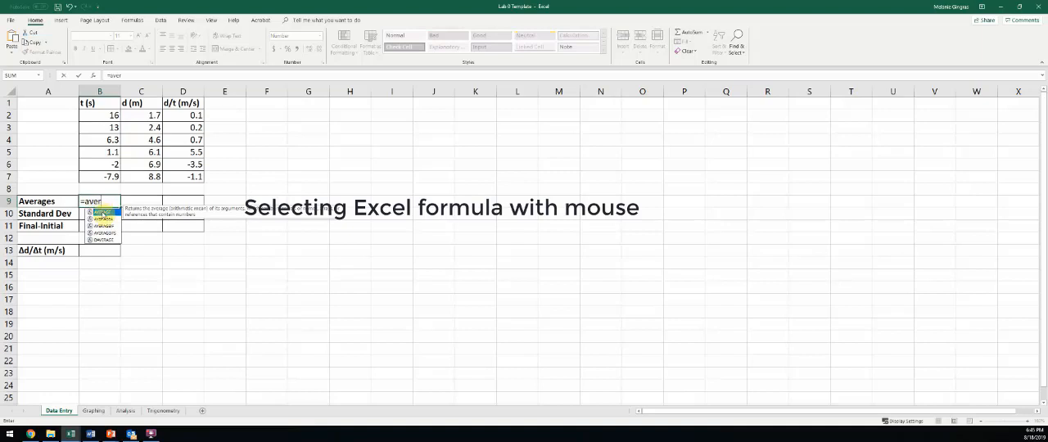
{"action": "double_click", "coordinate": [103, 213]}
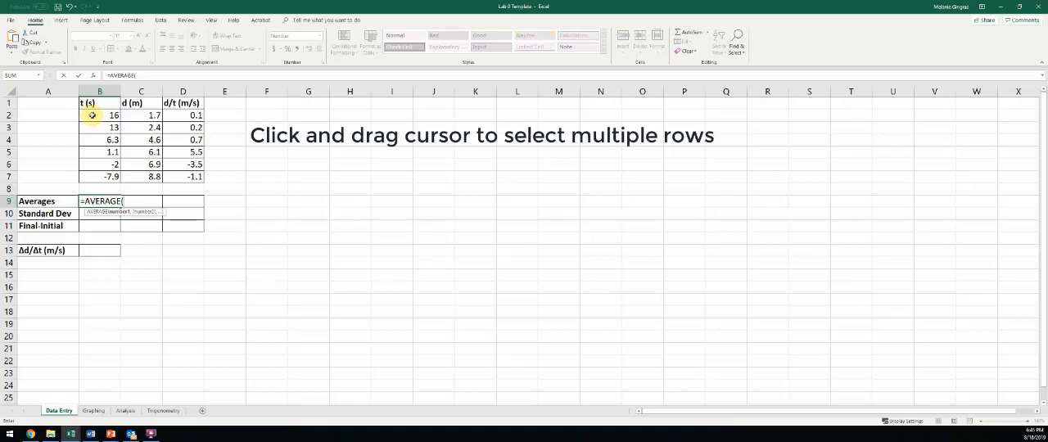
{"action": "left_click_drag", "start_coordinate": [89, 119], "coordinate": [105, 176]}
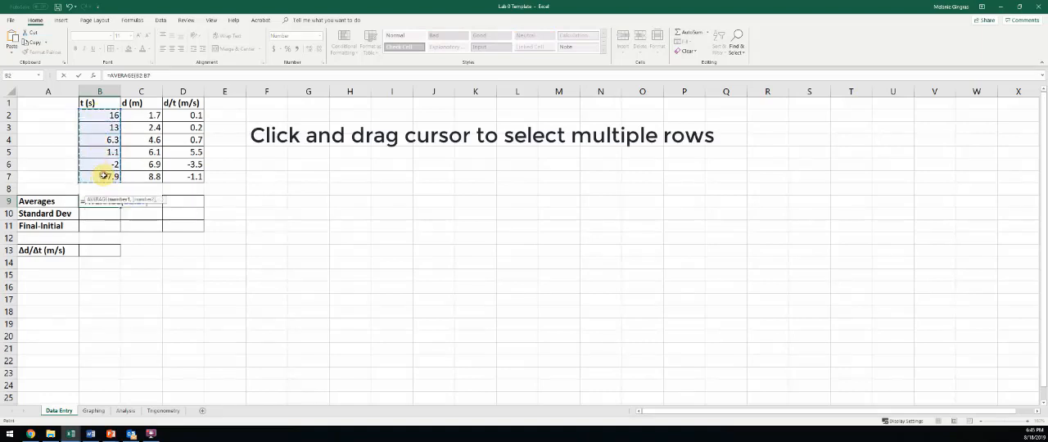
{"action": "type", "text": ")"}
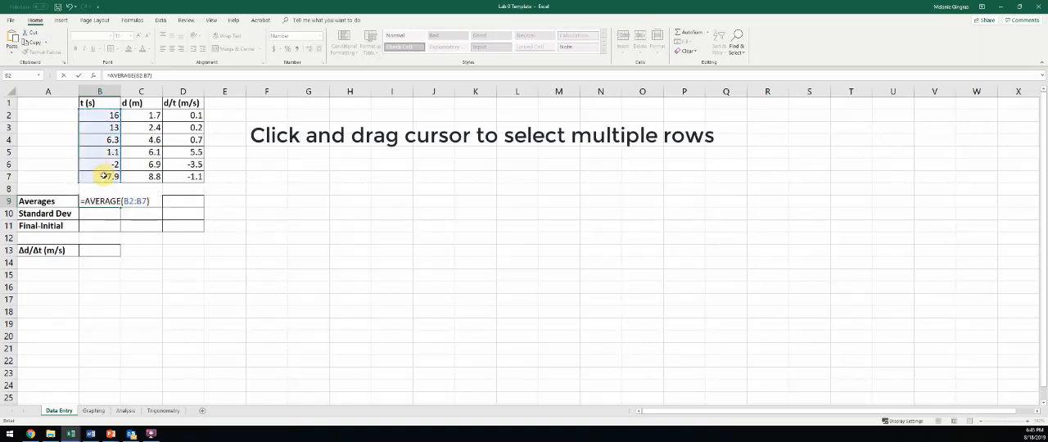
{"action": "key", "text": "Return"}
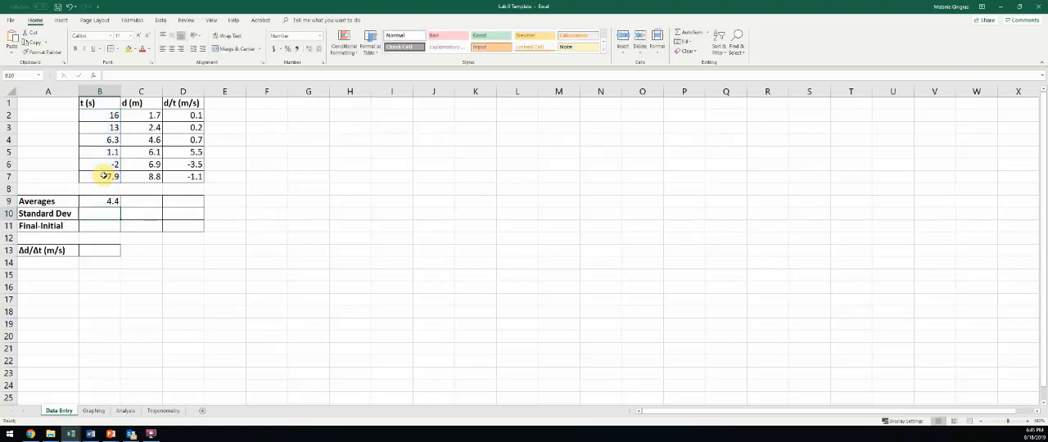
Step: Calculate the average distance in cell C9 with the formula =average(c2:c7)
{"action": "left_click", "coordinate": [140, 201]}
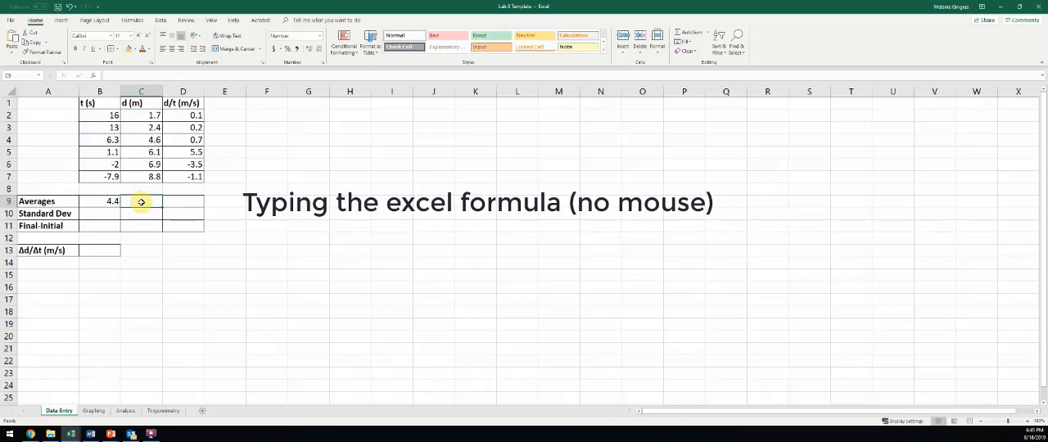
{"action": "type", "text": "="}
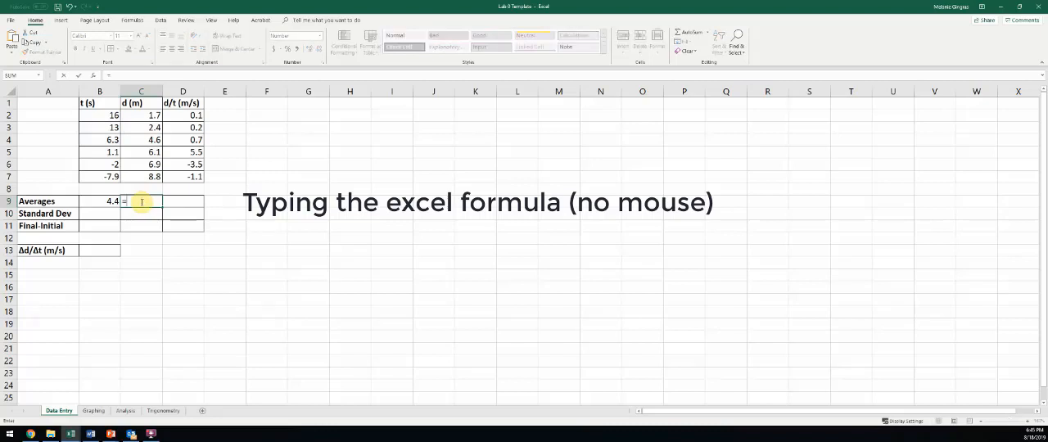
{"action": "type", "text": "average("}
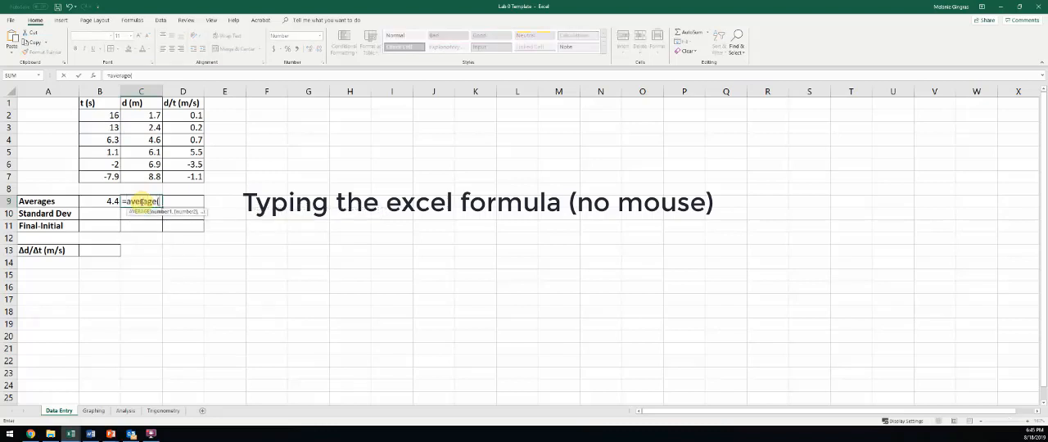
{"action": "left_click_drag", "start_coordinate": [152, 117], "coordinate": [154, 174]}
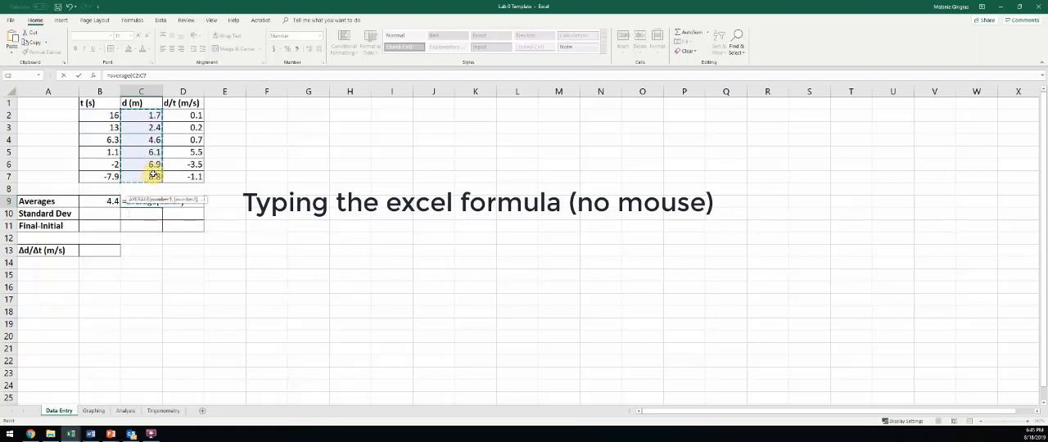
{"action": "type", "text": ")"}
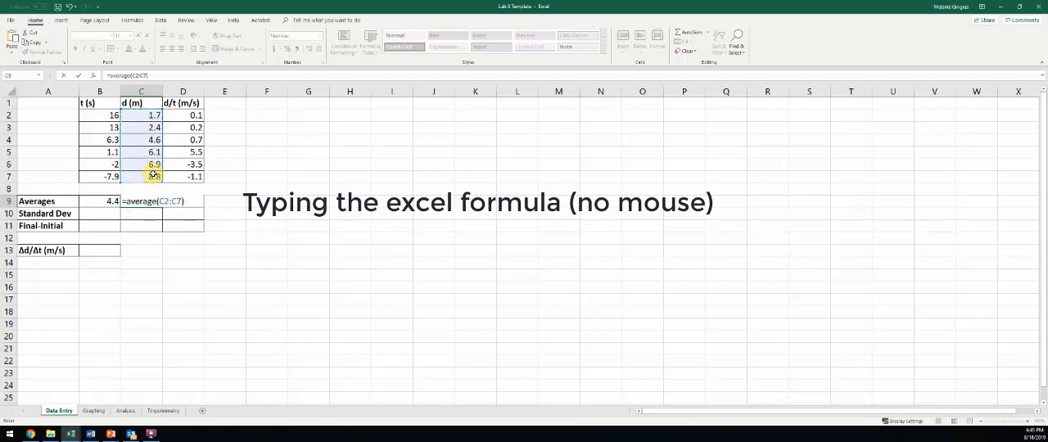
{"action": "key", "text": "BackSpace"}
{"action": "key", "text": "BackSpace"}
{"action": "key", "text": "BackSpace"}
{"action": "key", "text": "BackSpace"}
{"action": "key", "text": "BackSpace"}
{"action": "key", "text": "BackSpace"}
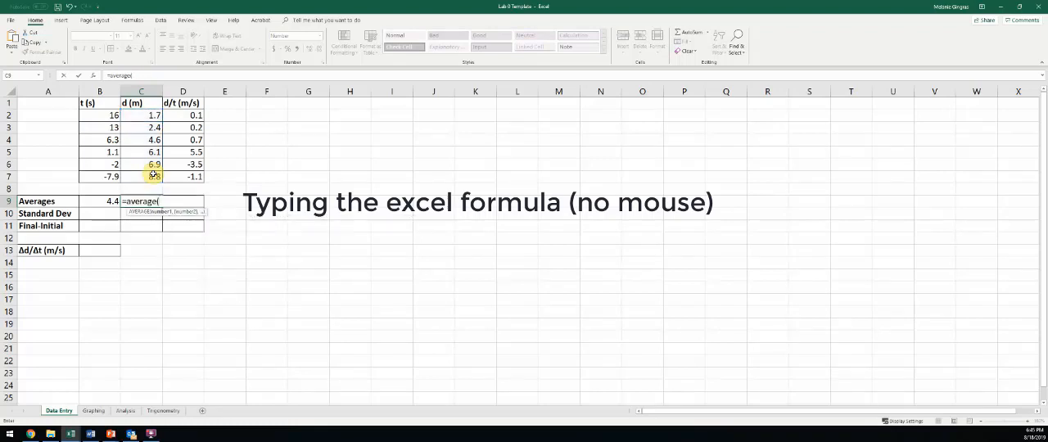
{"action": "type", "text": "c2:"}
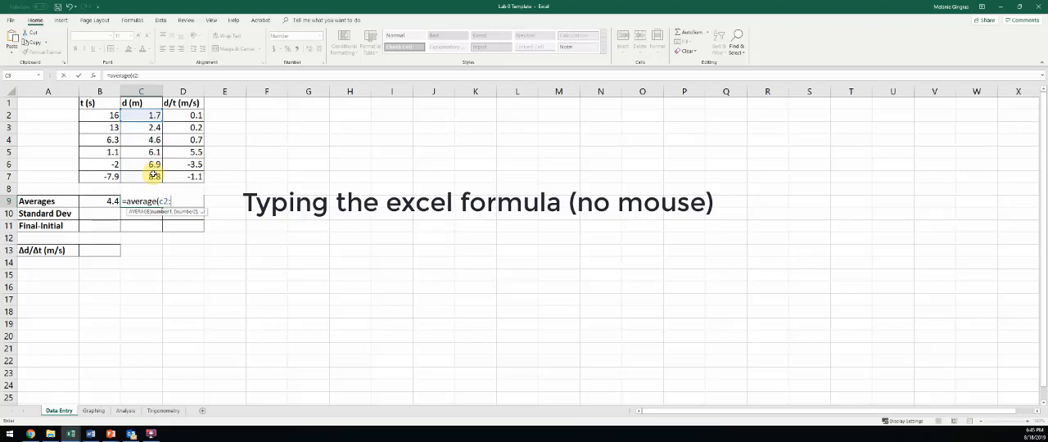
{"action": "type", "text": "c7"}
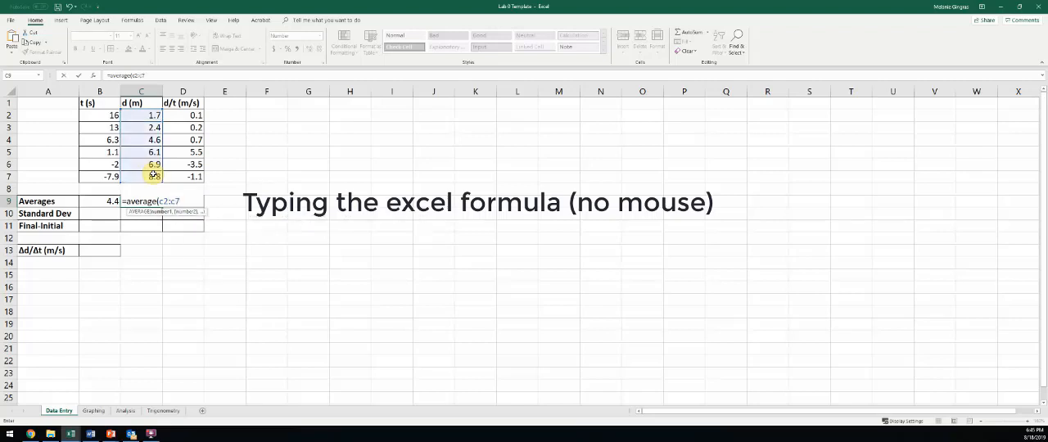
{"action": "type", "text": ")"}
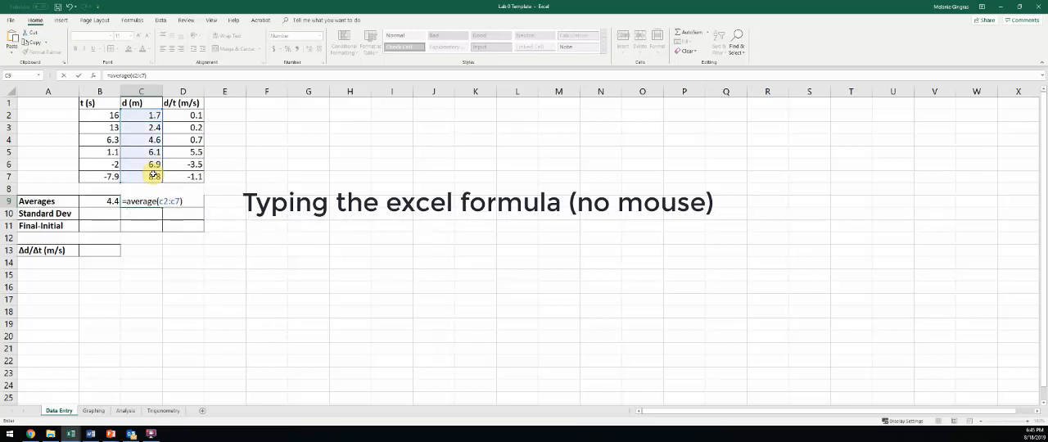
{"action": "key", "text": "Return"}
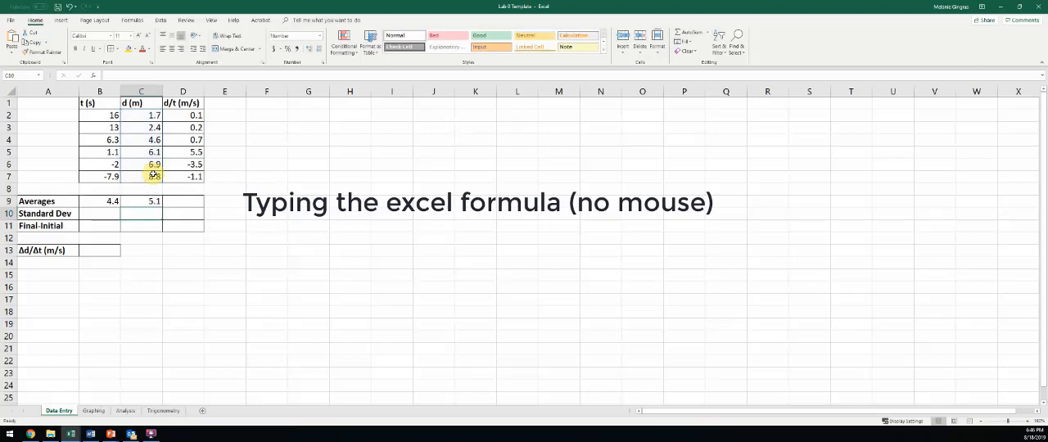
Step: Calculate the average d/t in cell D9 with the formula =AVERAGE(D2:D7)
{"action": "left_click", "coordinate": [177, 201]}
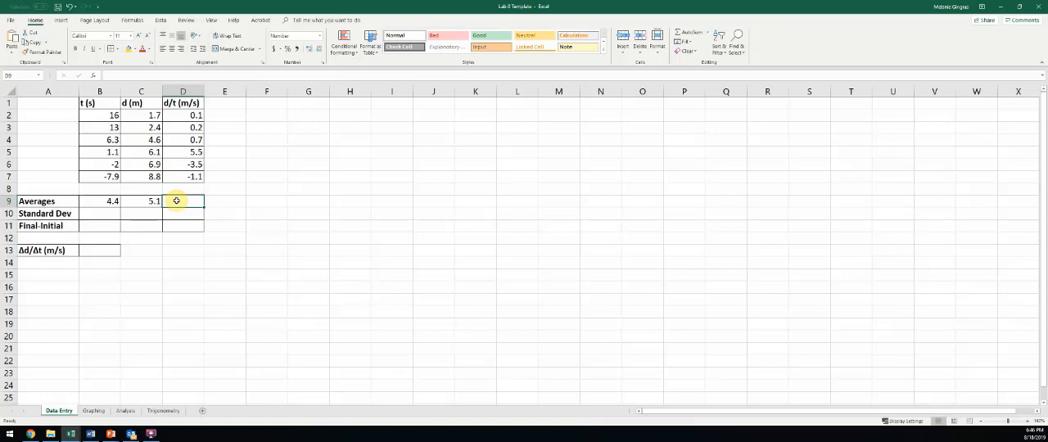
{"action": "type", "text": "=aver"}
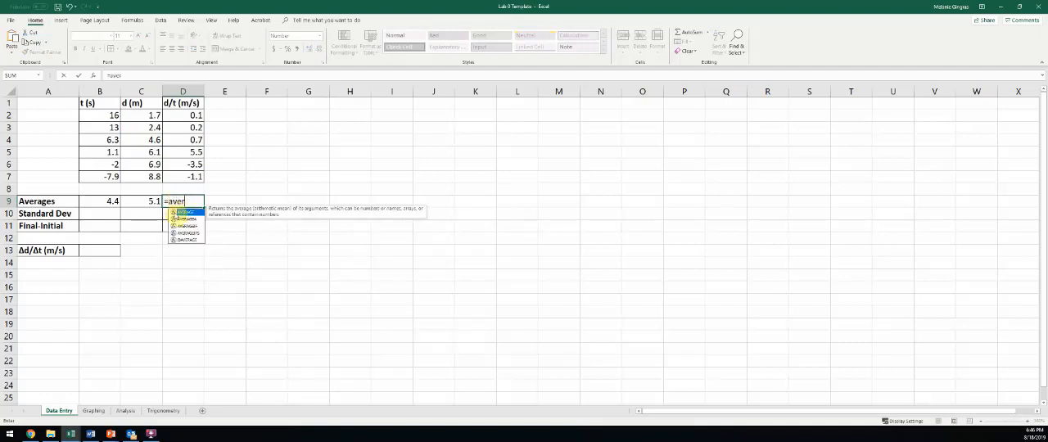
{"action": "double_click", "coordinate": [182, 212]}
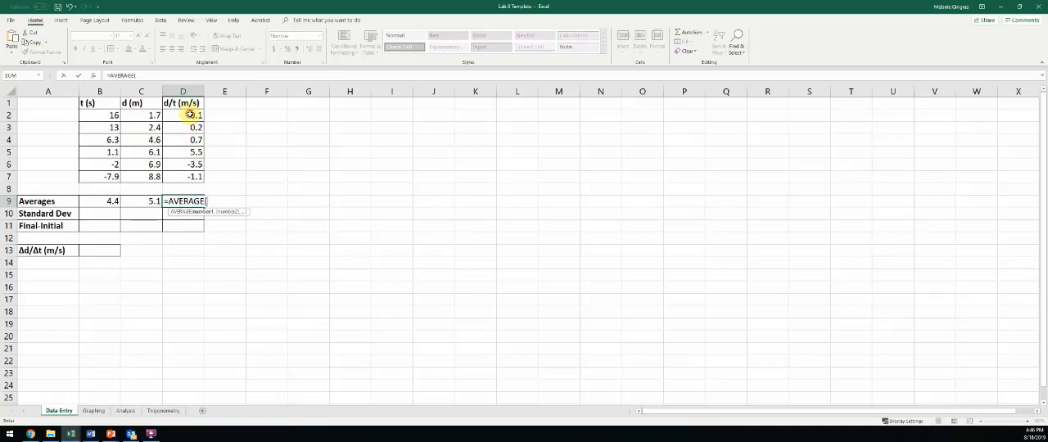
{"action": "left_click_drag", "start_coordinate": [193, 115], "coordinate": [196, 171]}
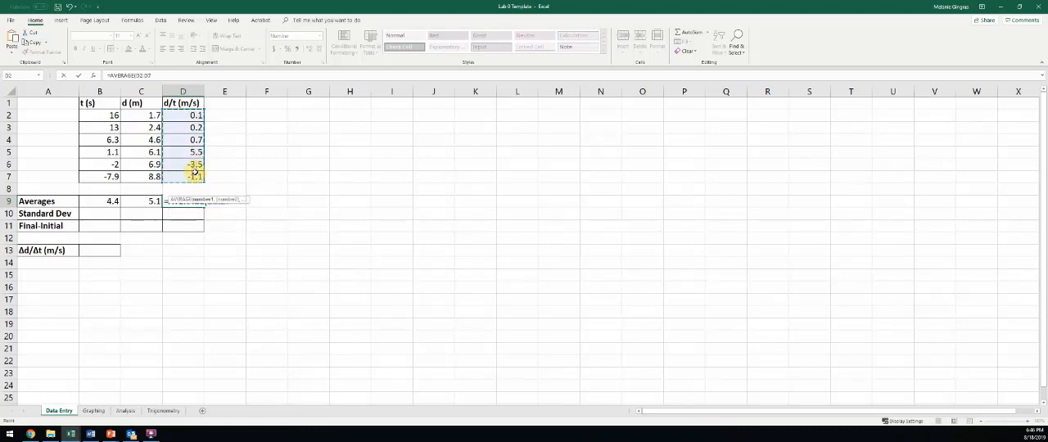
{"action": "key", "text": "Return"}
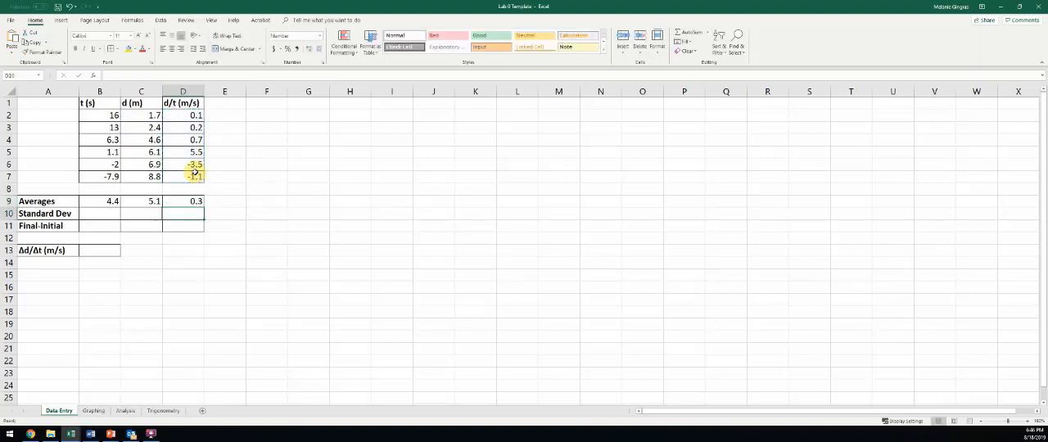
Step: Replace the averages in C9 and D9 by filling the B9 average formula across to D9, and check the copied formulas
{"action": "left_click", "coordinate": [194, 201]}
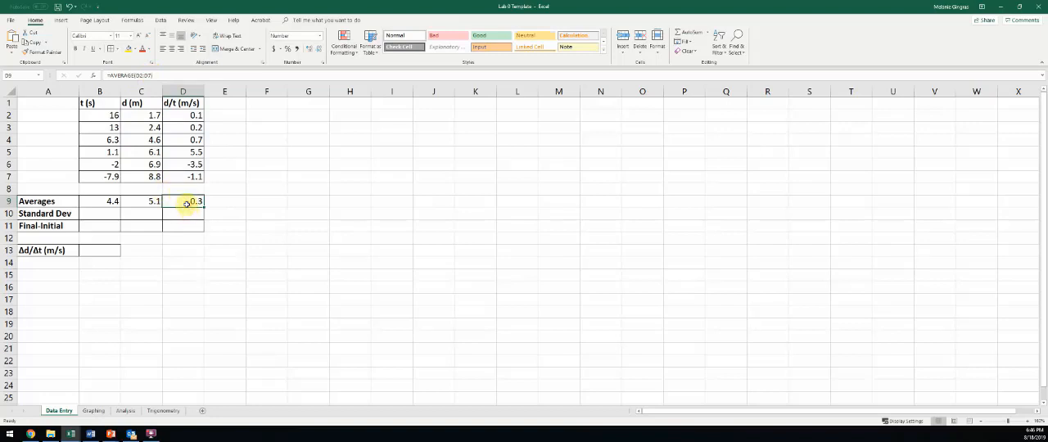
{"action": "left_click", "coordinate": [146, 199]}
{"action": "left_click", "coordinate": [109, 202]}
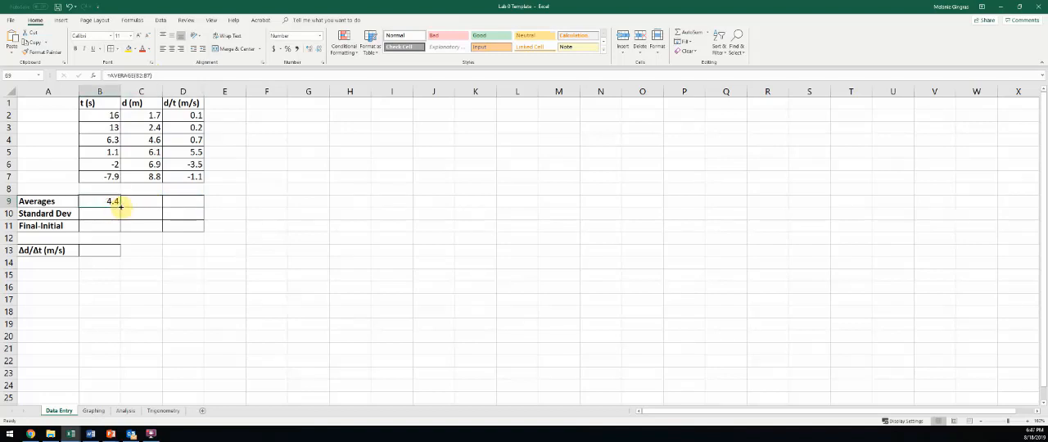
{"action": "left_click_drag", "start_coordinate": [120, 207], "coordinate": [193, 208]}
{"action": "left_click", "coordinate": [134, 205]}
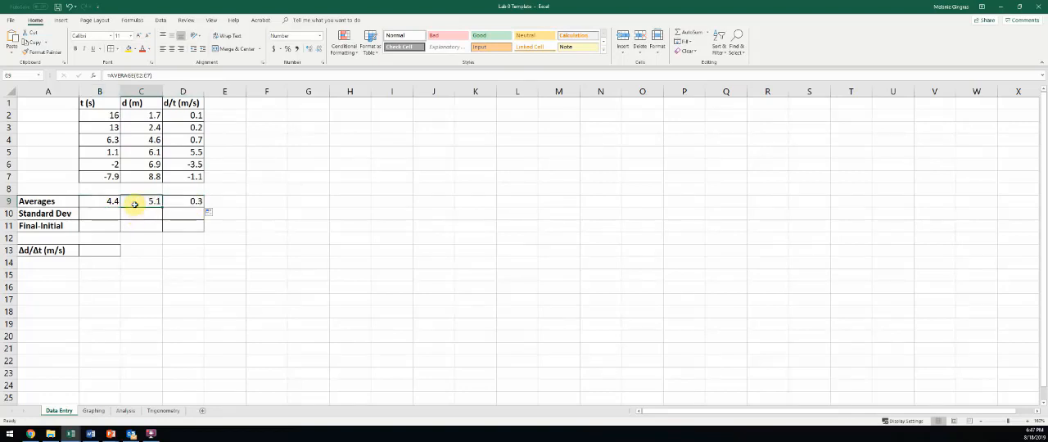
{"action": "left_click", "coordinate": [189, 203]}
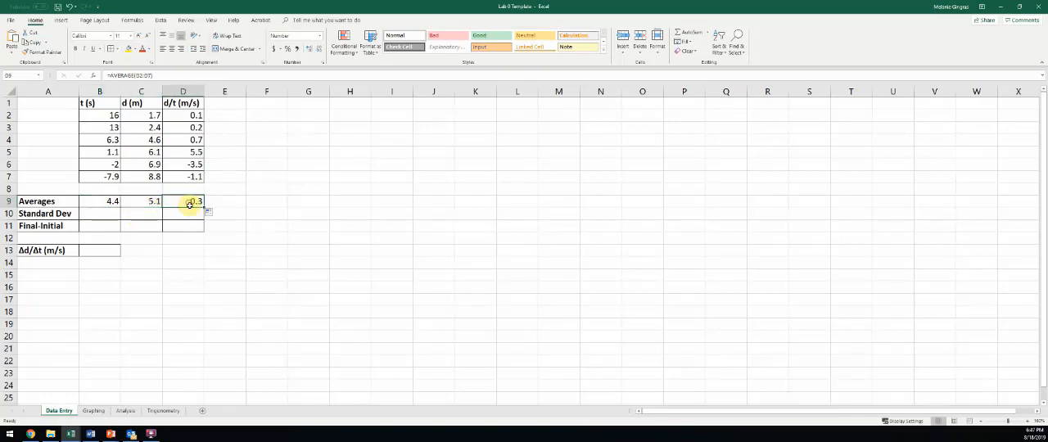
Step: Calculate the sample standard deviation of the times in cell B10 with the formula =STDEV.S(B2:B7)
{"action": "left_click", "coordinate": [100, 213]}
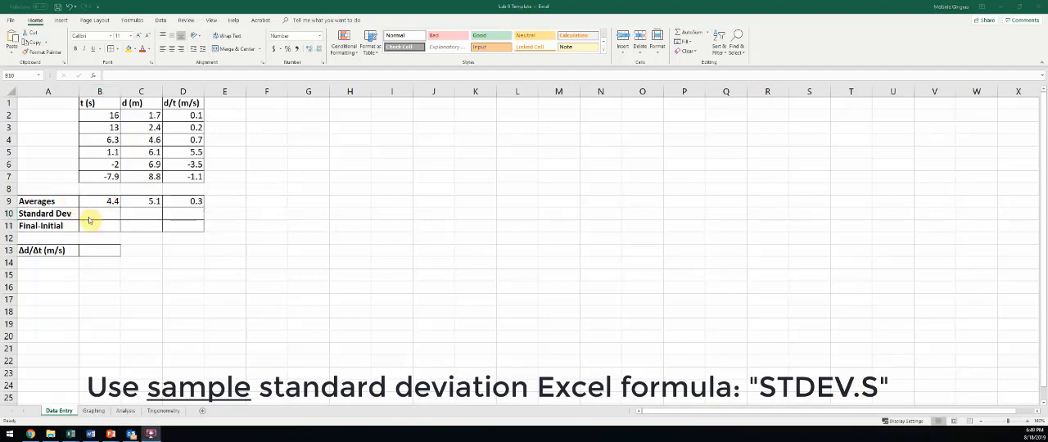
{"action": "left_click", "coordinate": [89, 213]}
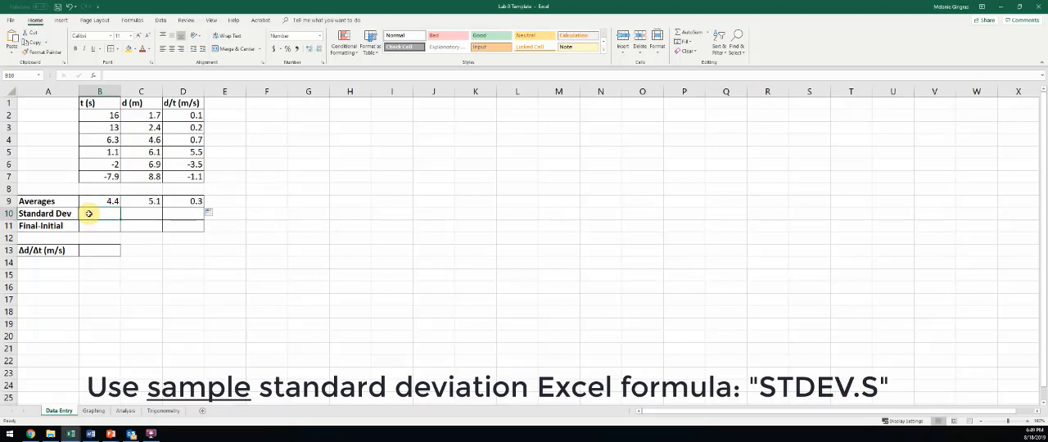
{"action": "type", "text": "="}
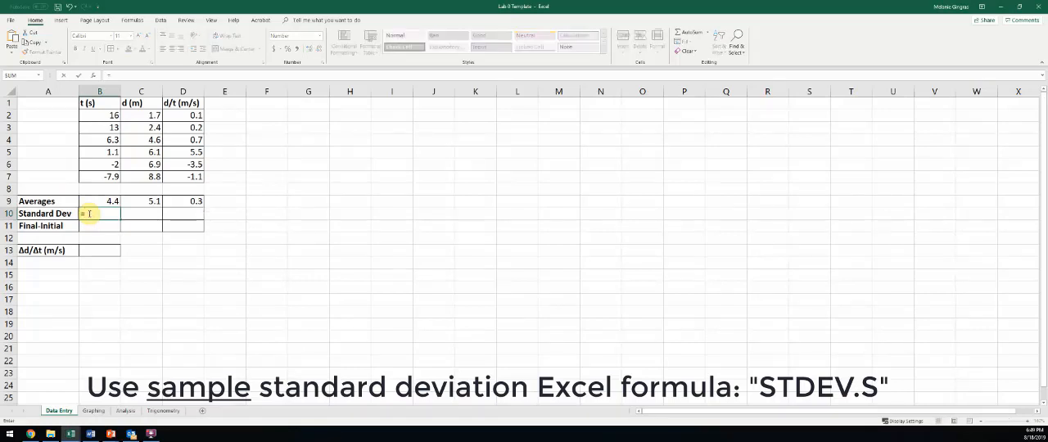
{"action": "type", "text": "st"}
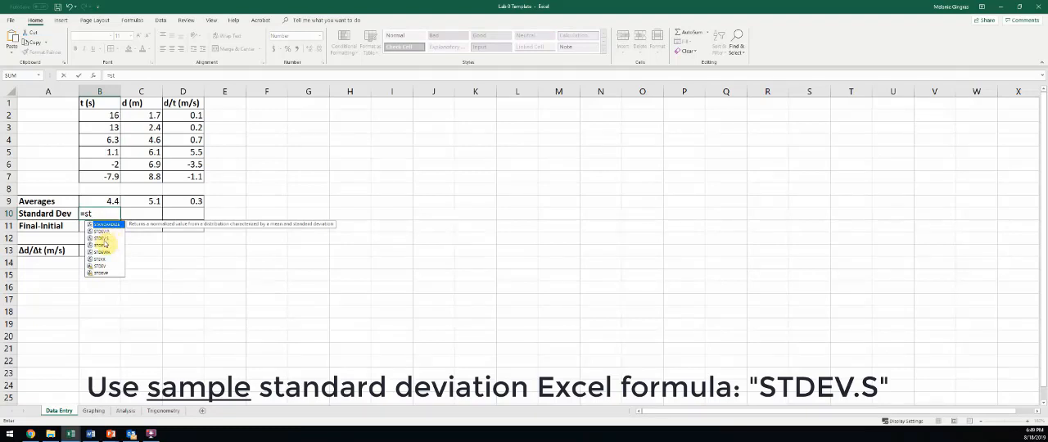
{"action": "double_click", "coordinate": [103, 242]}
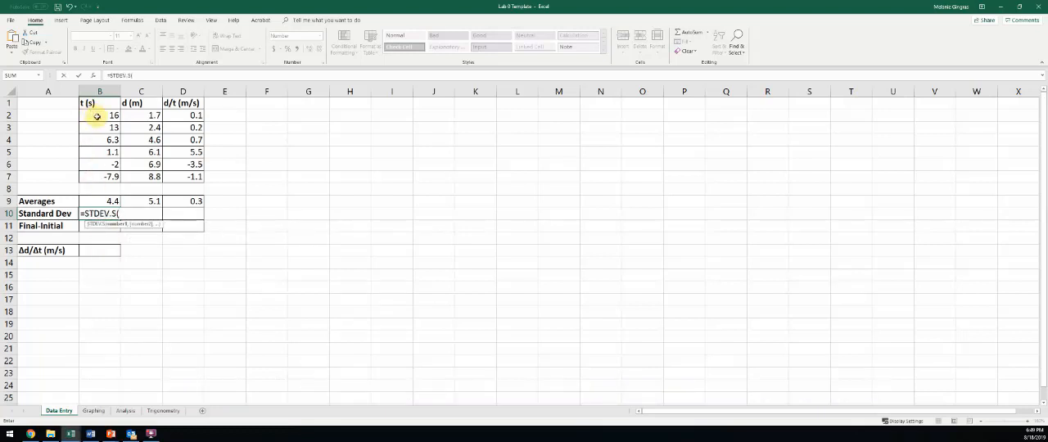
{"action": "left_click_drag", "start_coordinate": [96, 116], "coordinate": [100, 176]}
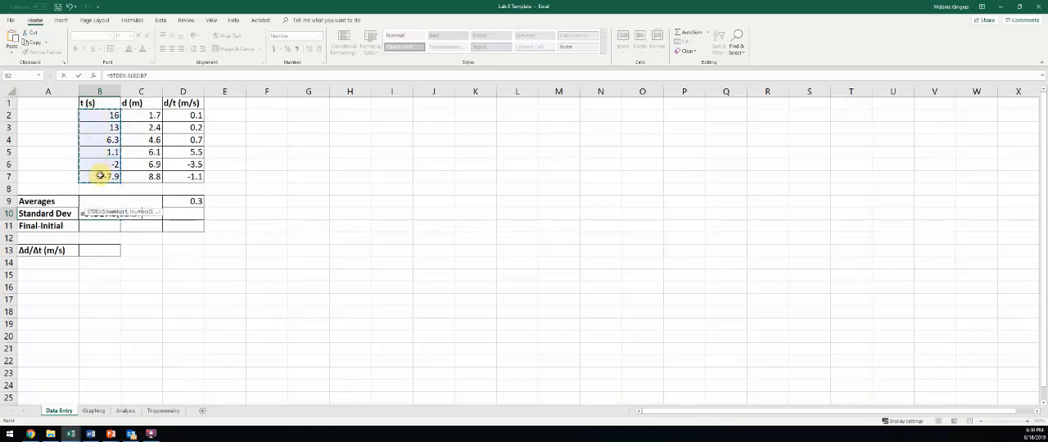
{"action": "type", "text": ")"}
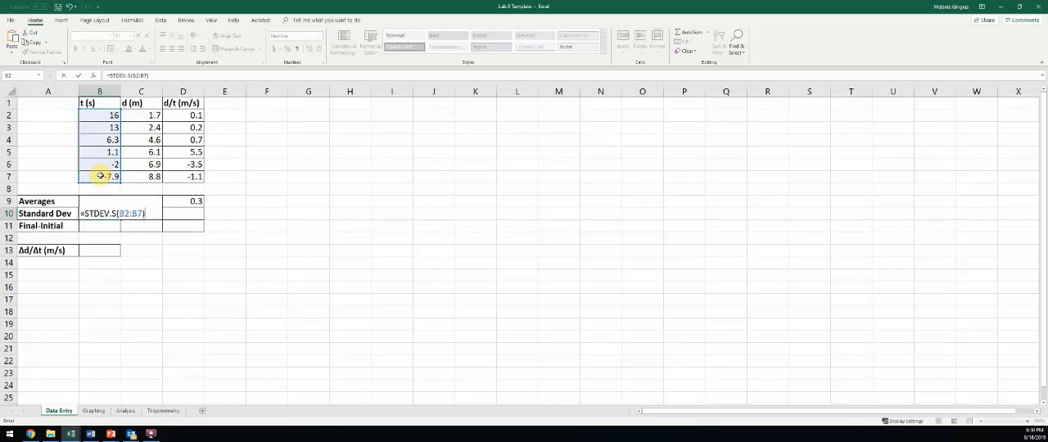
{"action": "key", "text": "Return"}
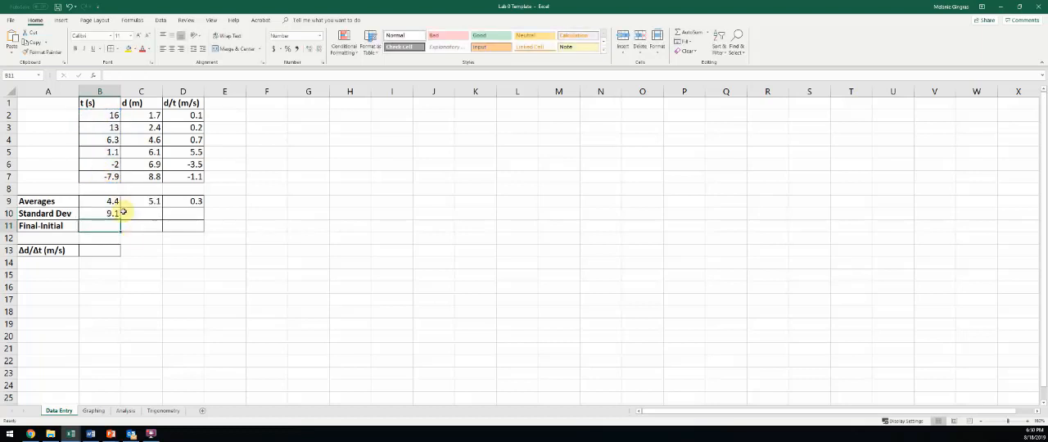
Step: Fill the standard deviation formula from B10 across to D10 and check the copied formulas
{"action": "left_click", "coordinate": [116, 215]}
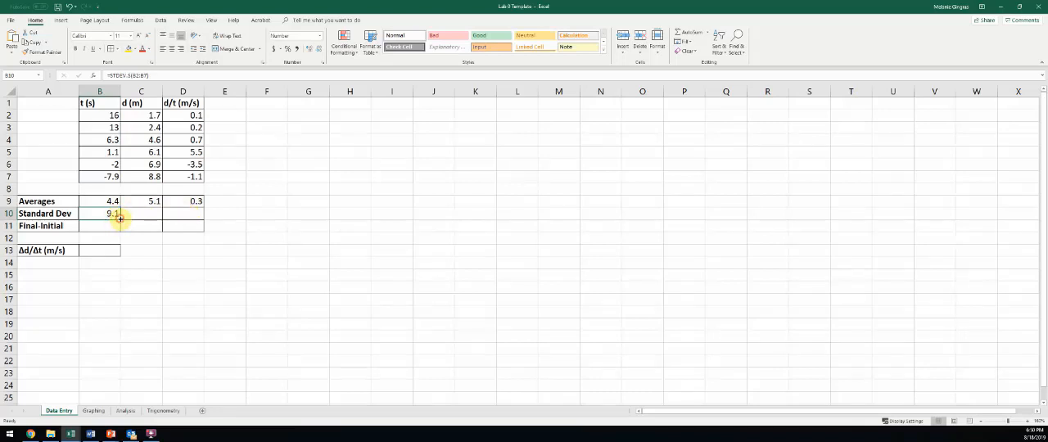
{"action": "left_click_drag", "start_coordinate": [118, 221], "coordinate": [196, 222]}
{"action": "left_click", "coordinate": [137, 212]}
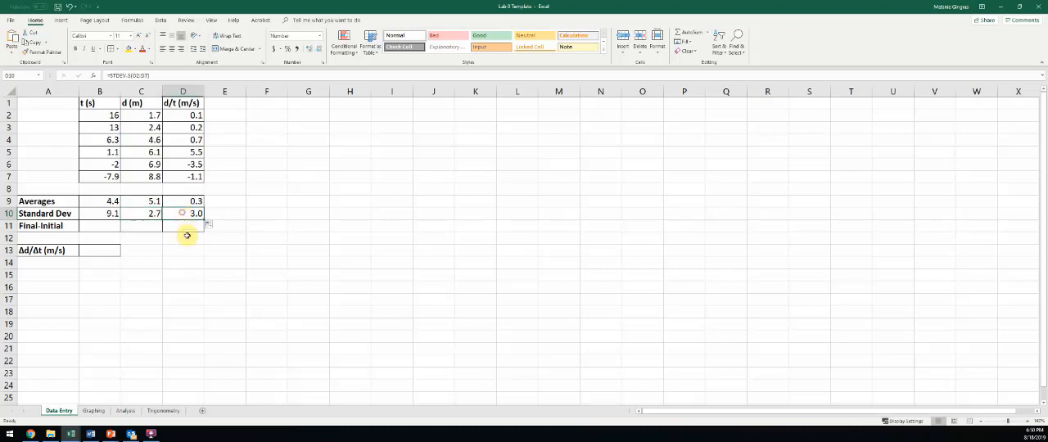
Step: Calculate the final-minus-initial time in B11 with the formula =B7-B2 and fill it across to D11
{"action": "left_click", "coordinate": [105, 222]}
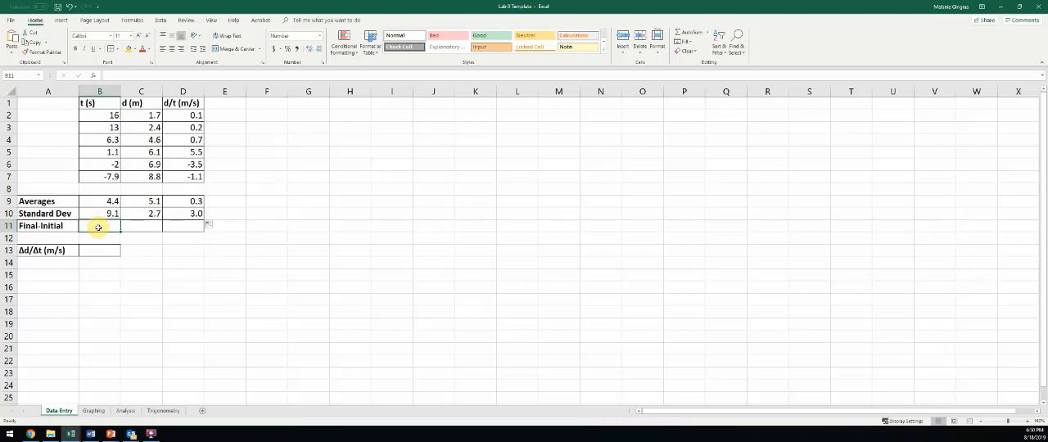
{"action": "left_click", "coordinate": [109, 177]}
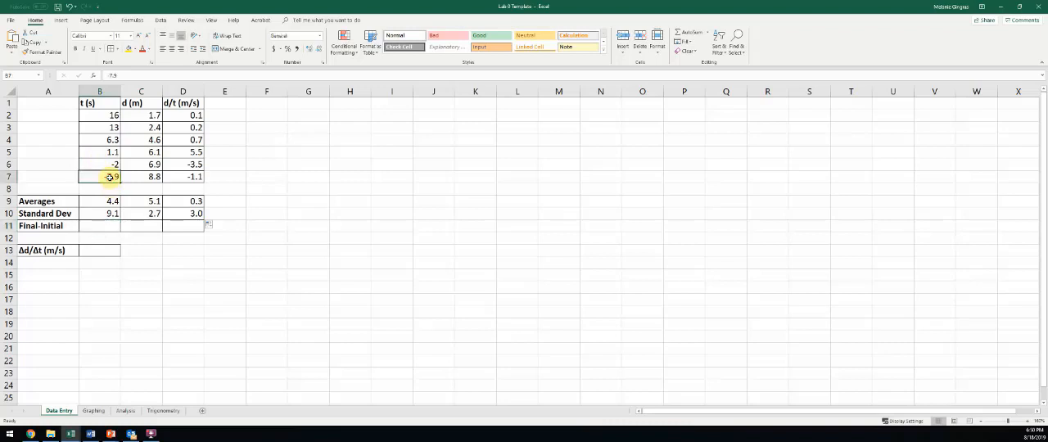
{"action": "left_click", "coordinate": [101, 116]}
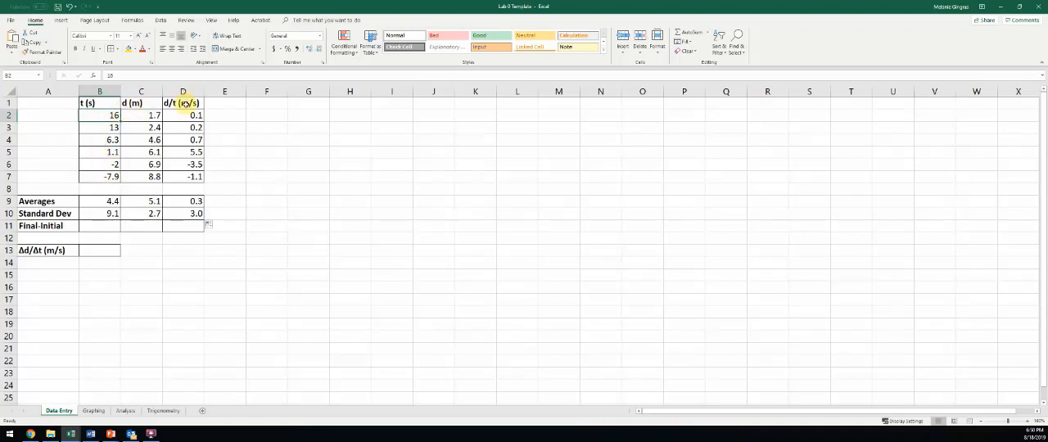
{"action": "left_click", "coordinate": [99, 226]}
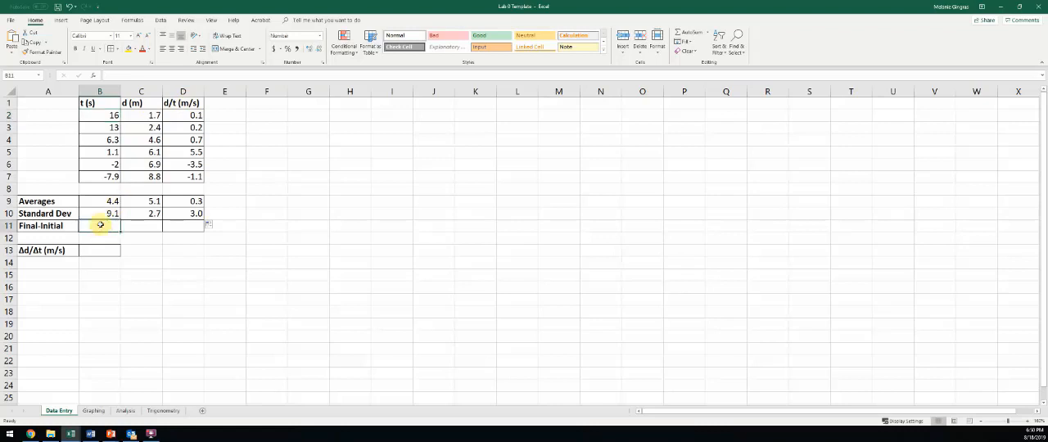
{"action": "type", "text": "="}
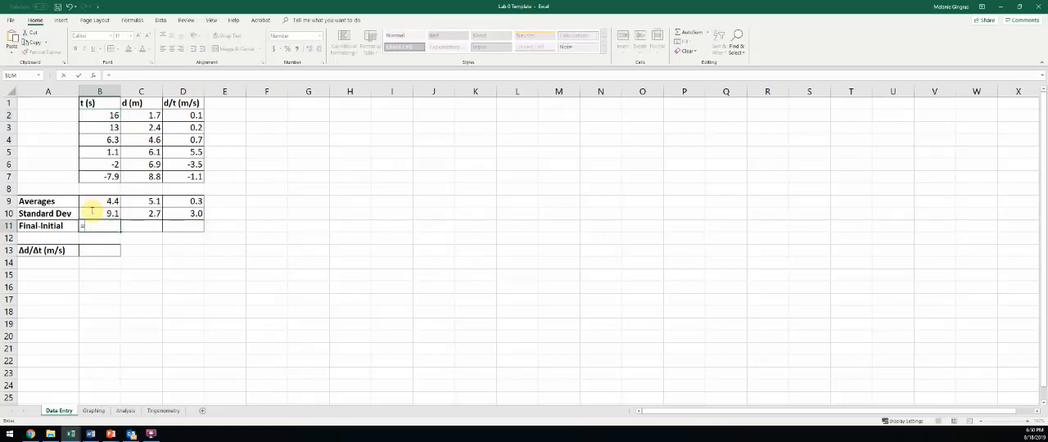
{"action": "left_click", "coordinate": [99, 177]}
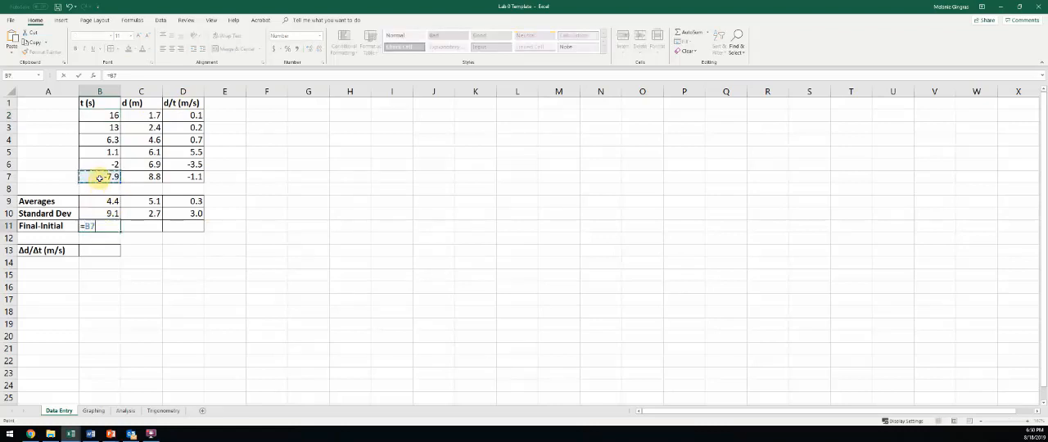
{"action": "type", "text": "-"}
{"action": "left_click", "coordinate": [99, 115]}
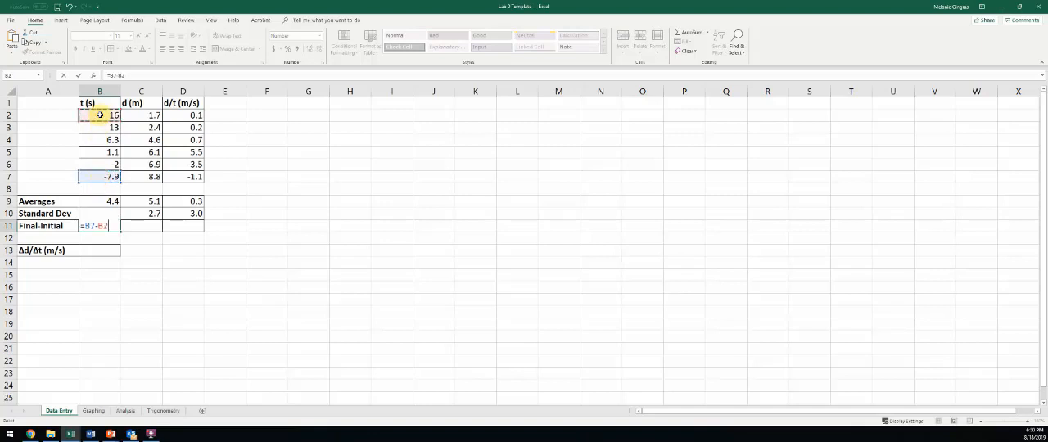
{"action": "key", "text": "Return"}
{"action": "left_click", "coordinate": [106, 226]}
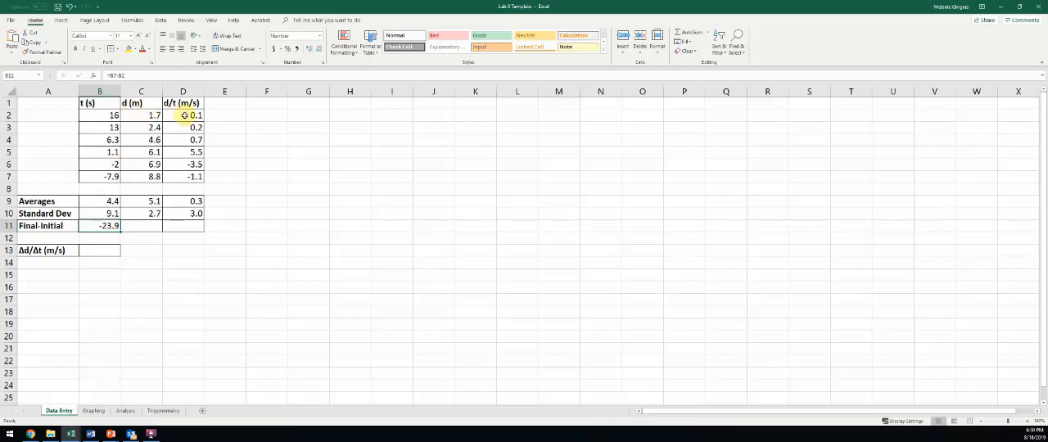
{"action": "left_click_drag", "start_coordinate": [121, 233], "coordinate": [196, 234]}
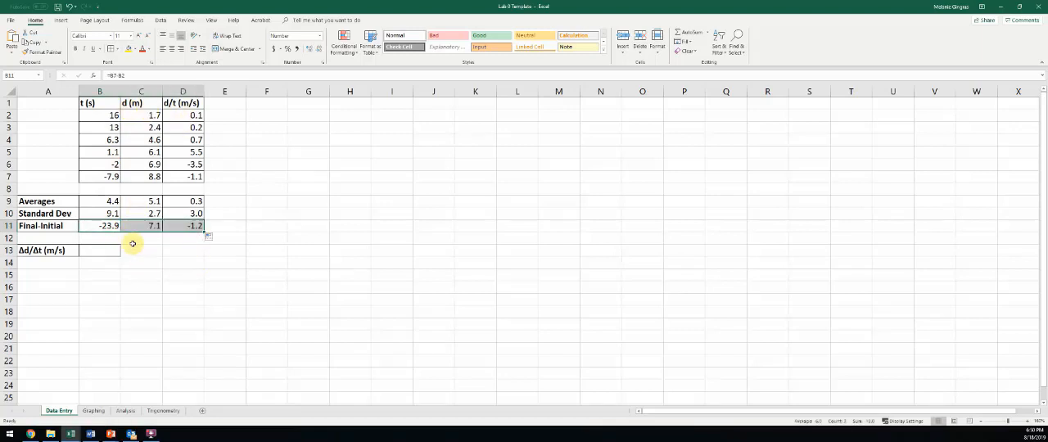
Step: Calculate Δd/Δt in cell B13 by dividing the distance change by the time change with the formula =C11/B11
{"action": "left_click", "coordinate": [104, 251]}
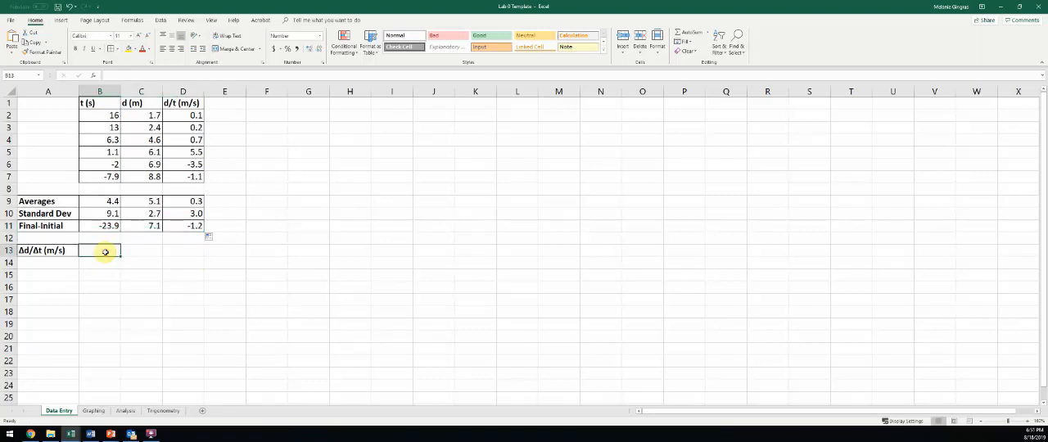
{"action": "left_click", "coordinate": [148, 225]}
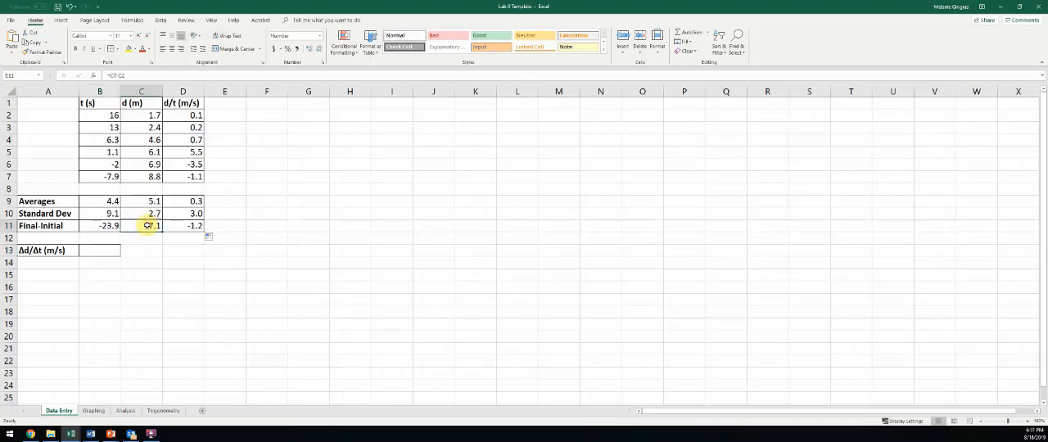
{"action": "left_click", "coordinate": [100, 226]}
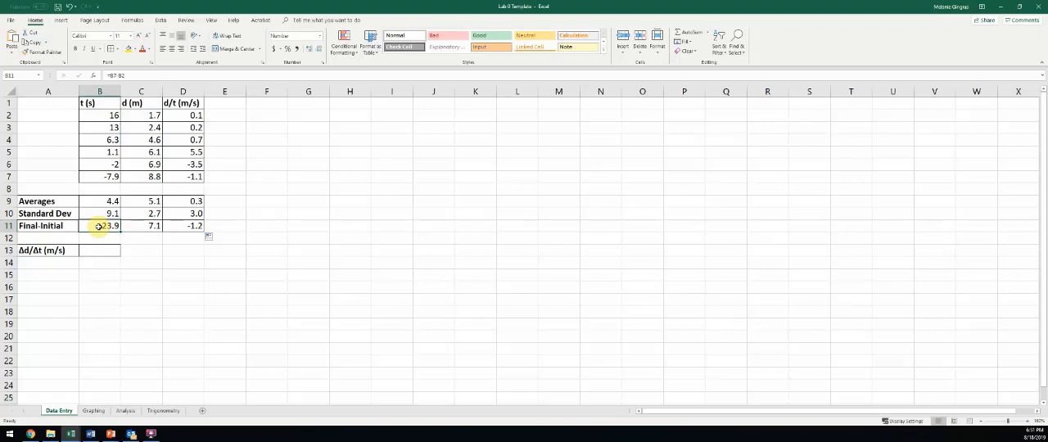
{"action": "left_click", "coordinate": [151, 225]}
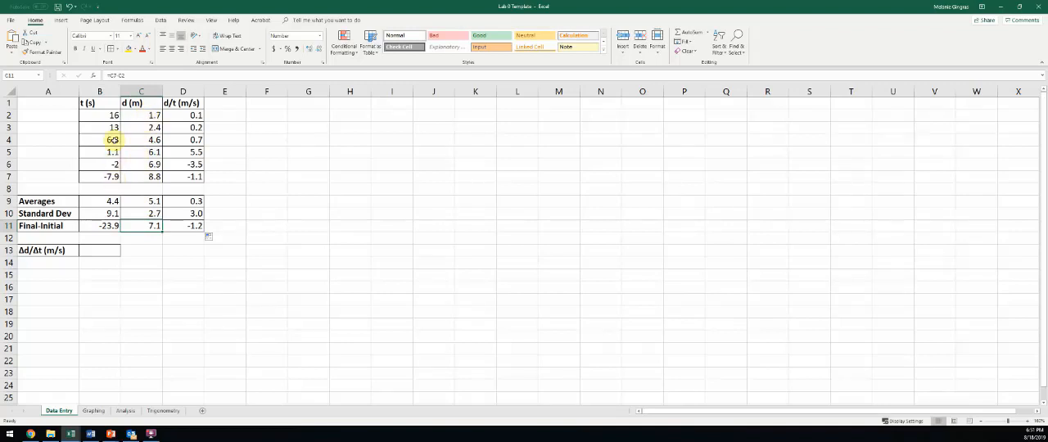
{"action": "left_click", "coordinate": [85, 253]}
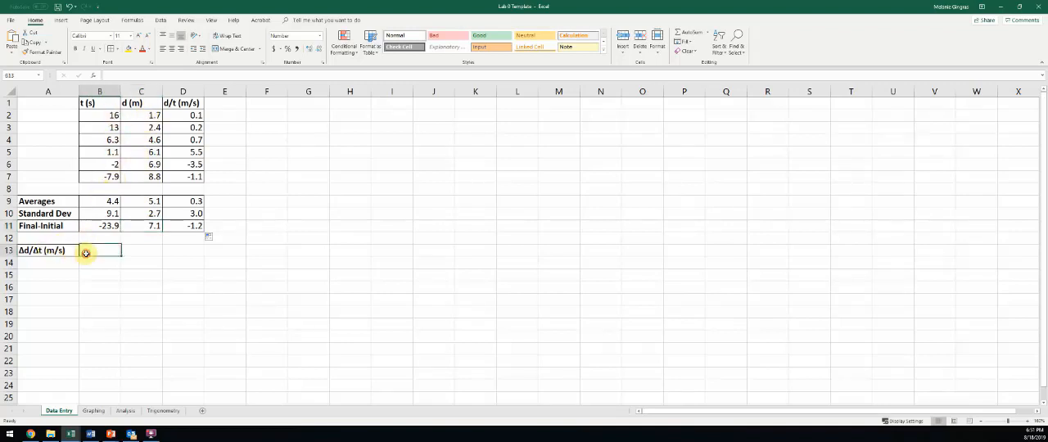
{"action": "type", "text": "="}
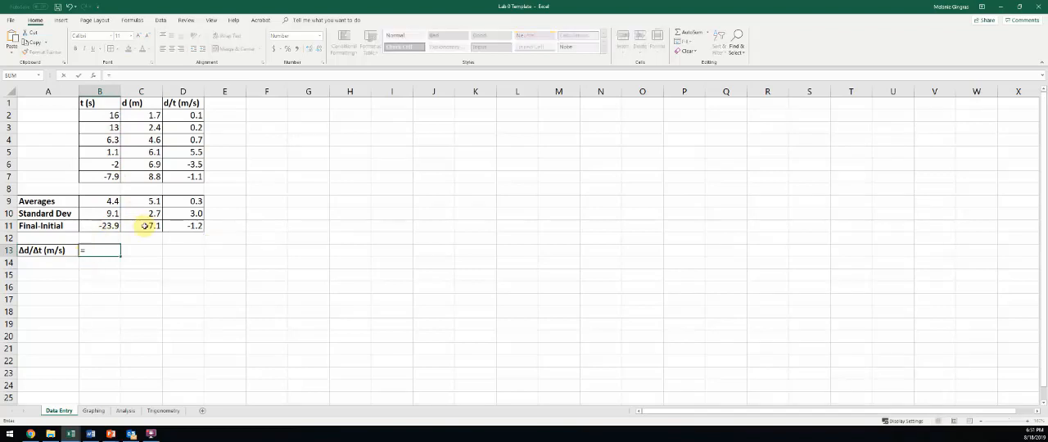
{"action": "left_click", "coordinate": [146, 226]}
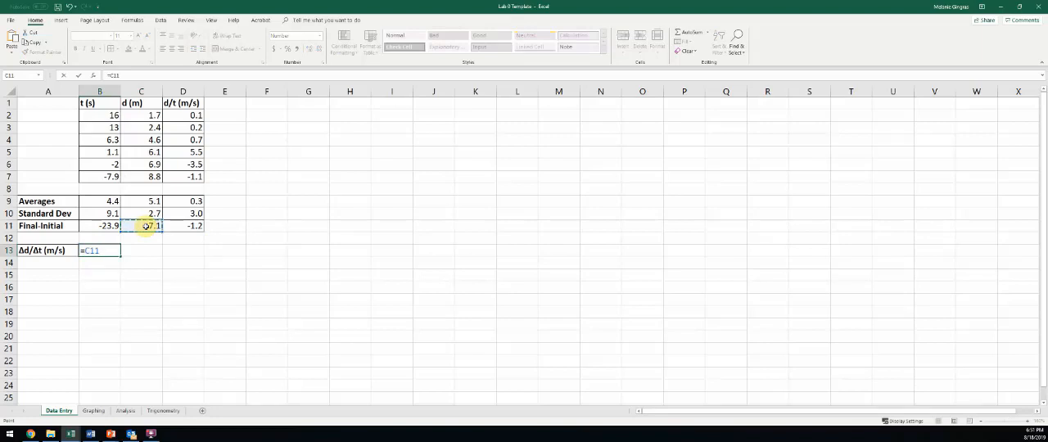
{"action": "type", "text": "/"}
{"action": "left_click", "coordinate": [107, 226]}
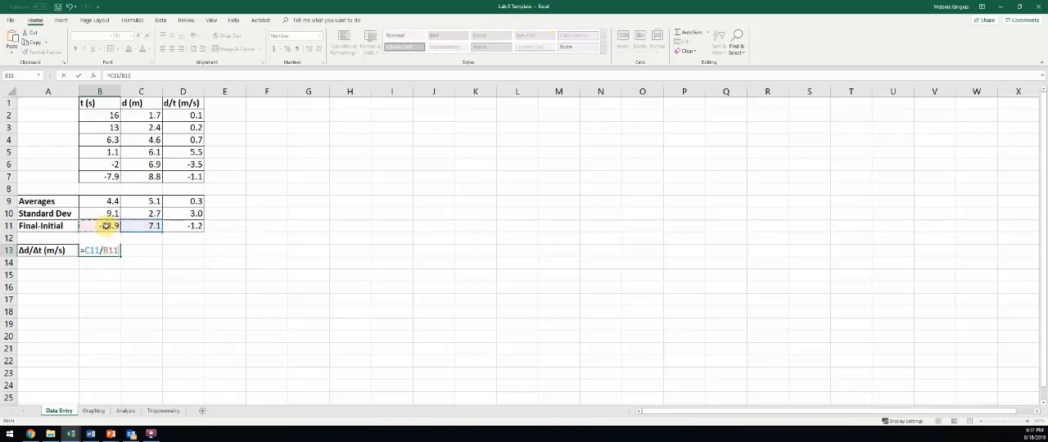
{"action": "key", "text": "Return"}
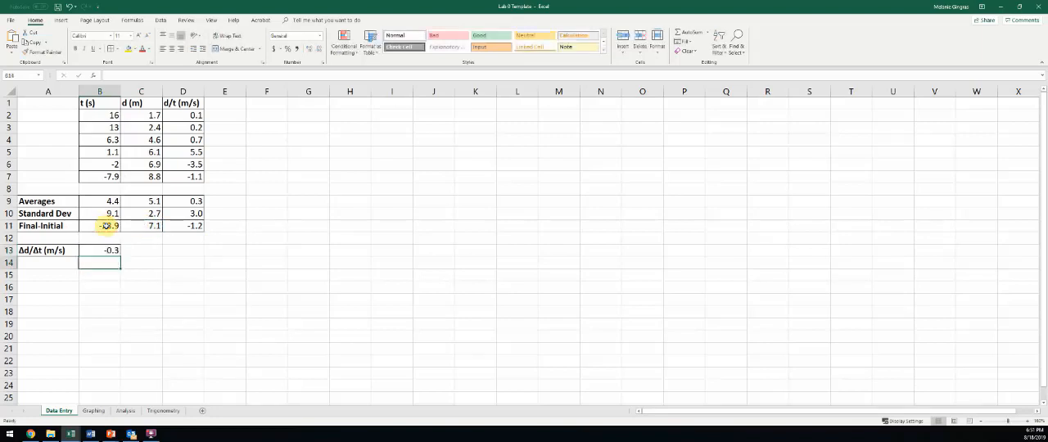